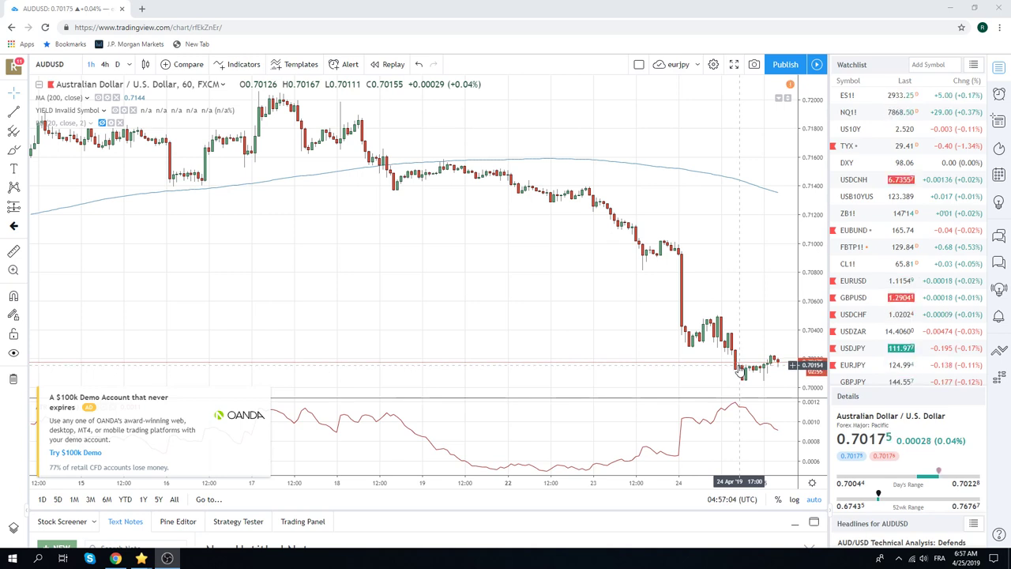
# Zoom out on the AUDUSD chart to May and switch it to daily (D) candles.
pyautogui.scroll(-2, 510, 320)
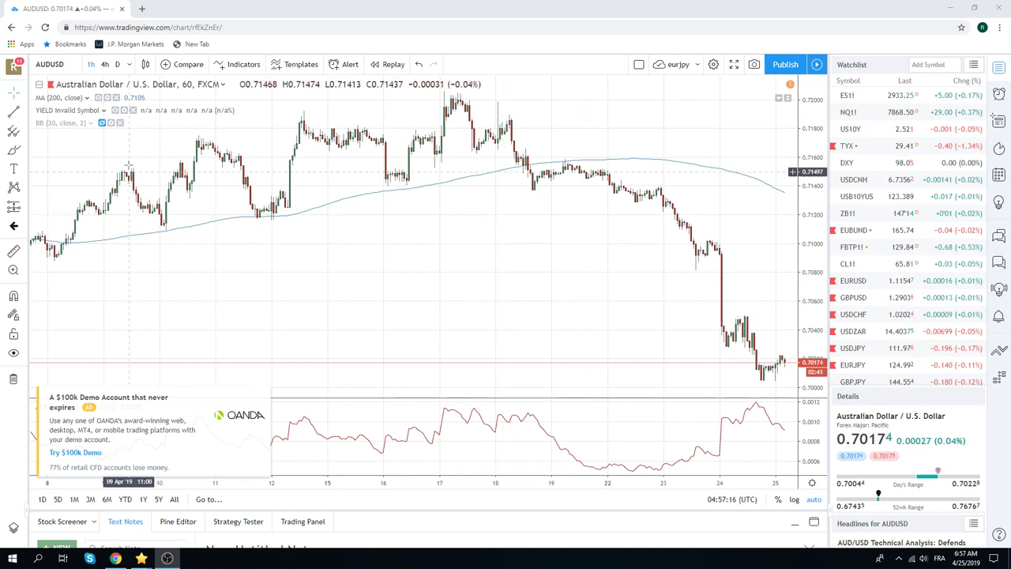
pyautogui.click(117, 64)
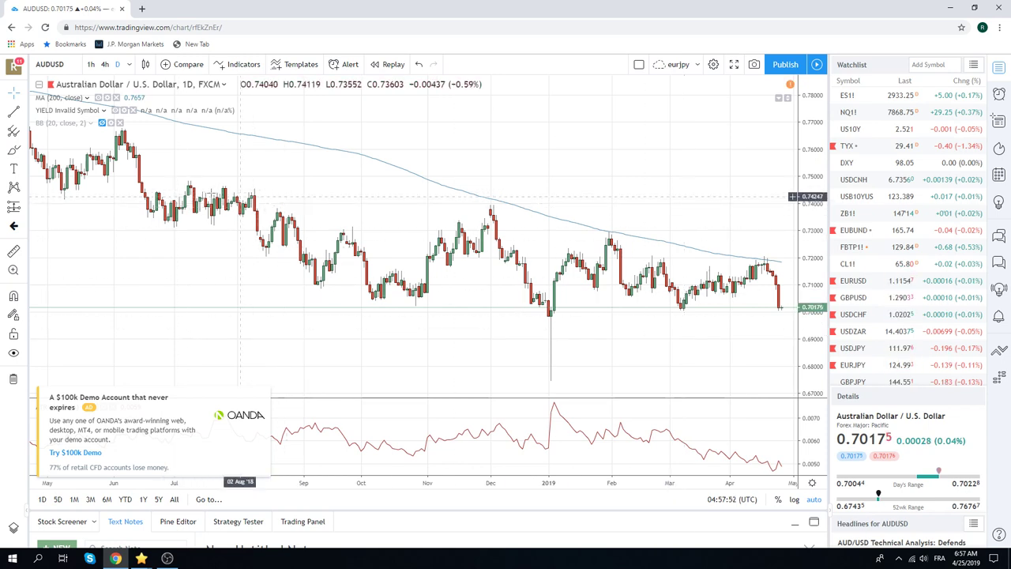
# Set the interval to 1h and load EURUSD from the watchlist.
pyautogui.click(91, 65)
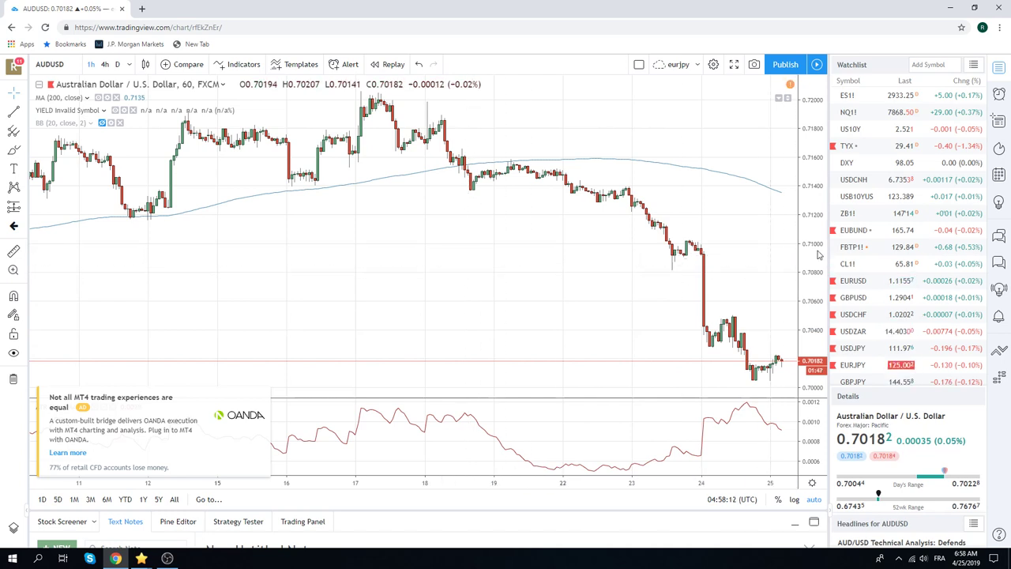
pyautogui.click(853, 282)
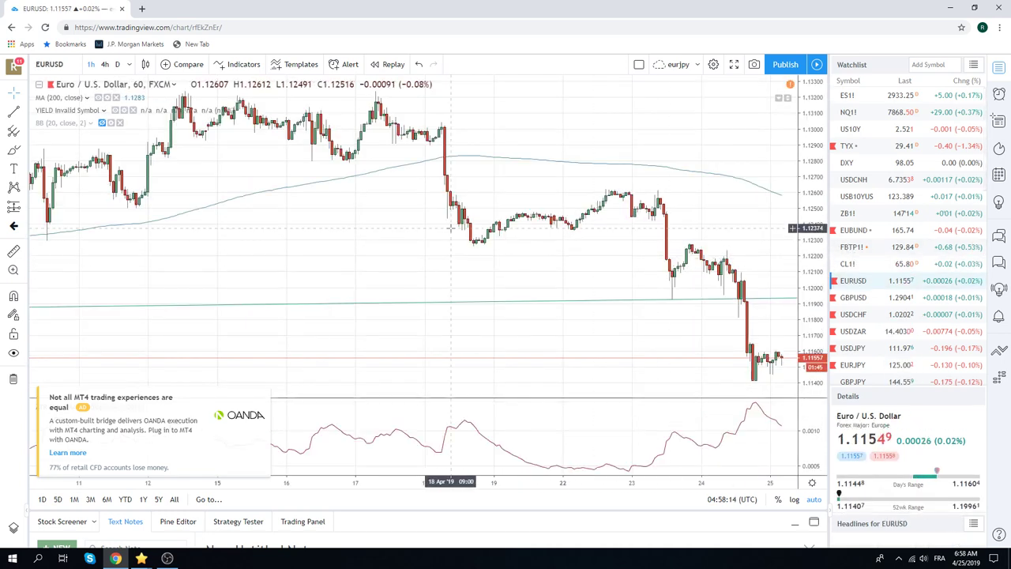
# Switch EURUSD to the 4h interval and select its green horizontal support trend line.
pyautogui.click(105, 64)
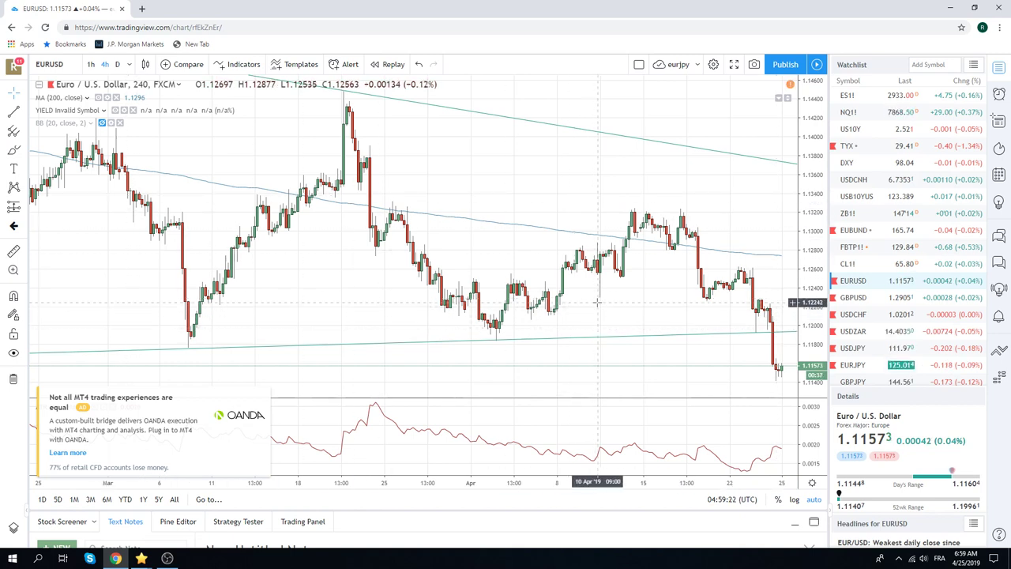
pyautogui.click(756, 336)
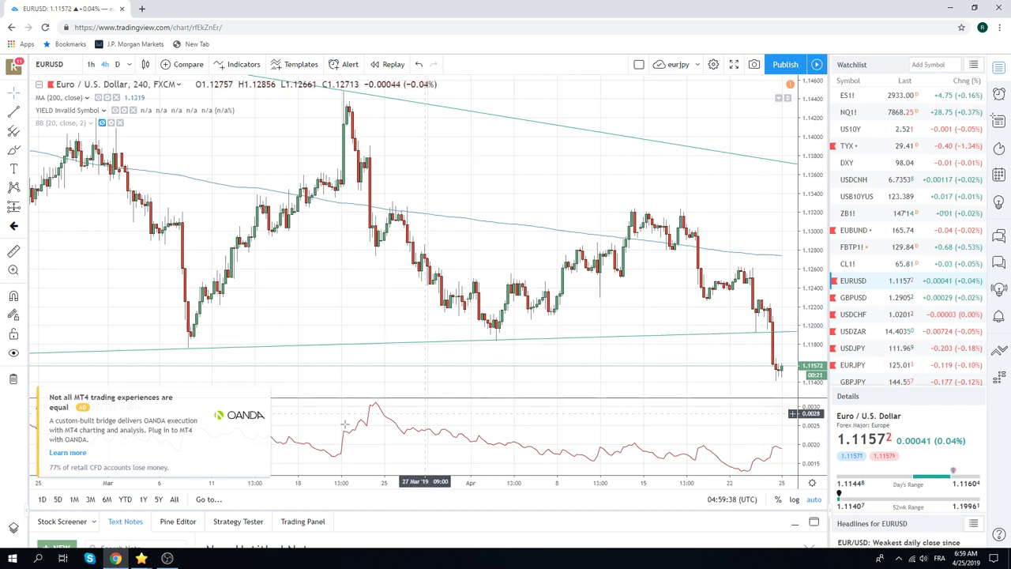
# Close the OANDA ad, hide the upgrade offer, and load EURJPY from the watchlist.
pyautogui.click(265, 394)
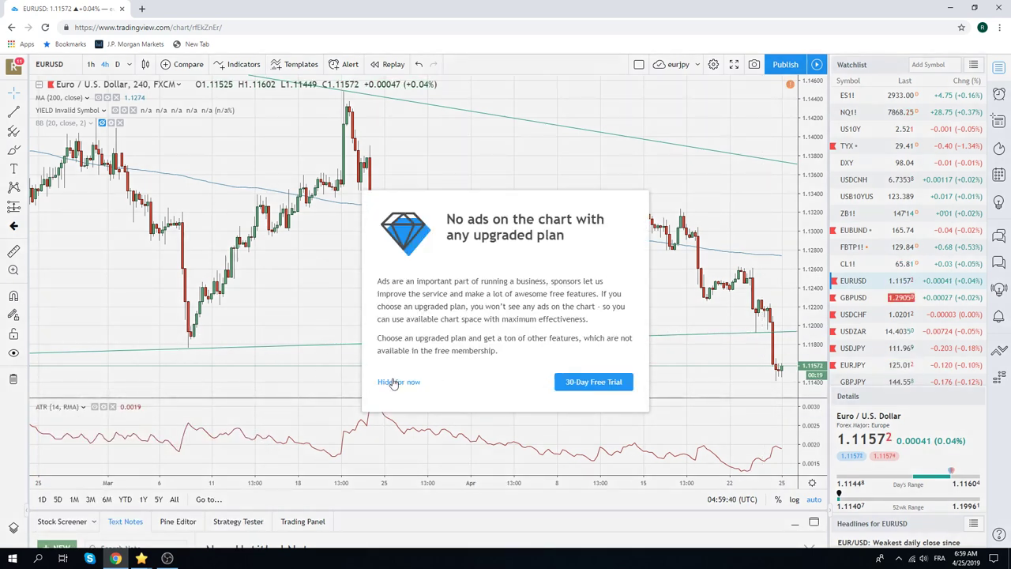
pyautogui.click(400, 382)
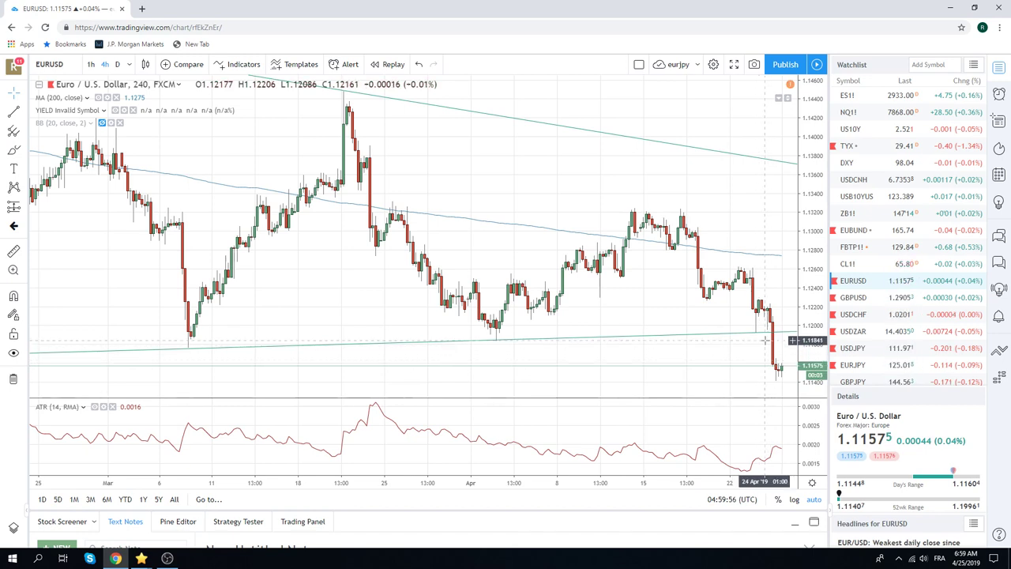
pyautogui.click(855, 365)
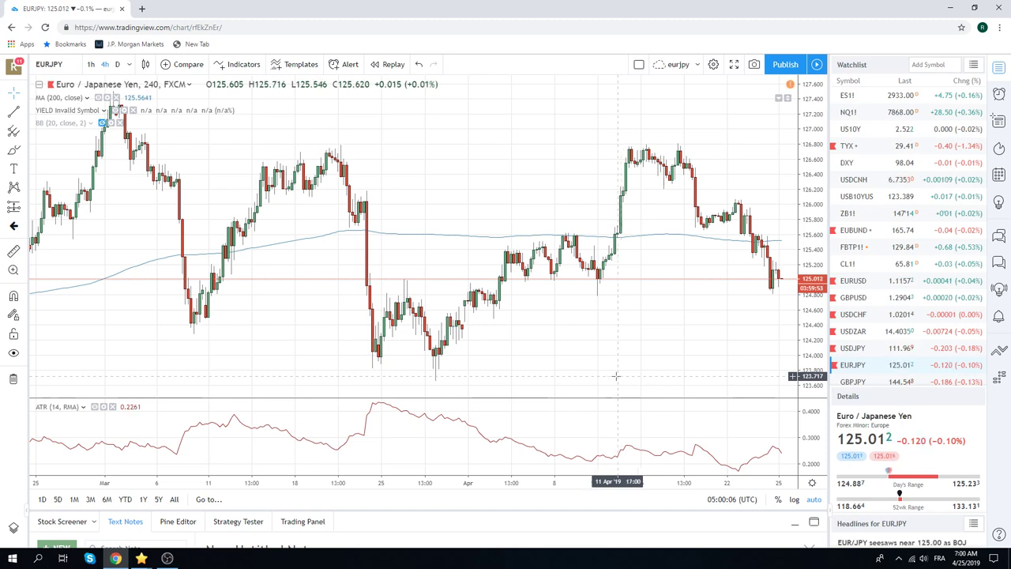
# Draw an Extended Line on EURJPY anchored at the 10 Apr and 23 Apr lows.
pyautogui.click(24, 115)
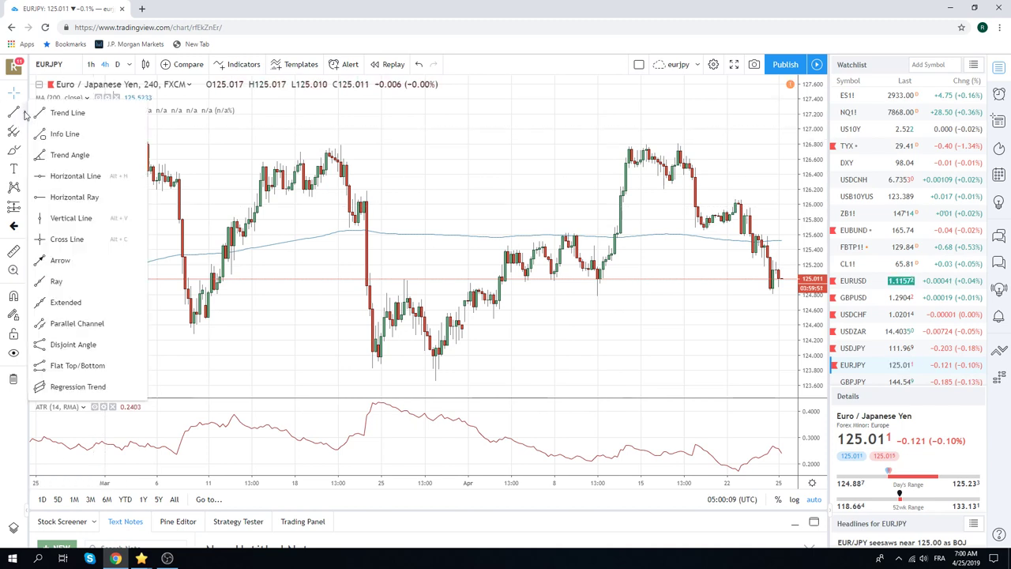
pyautogui.click(66, 302)
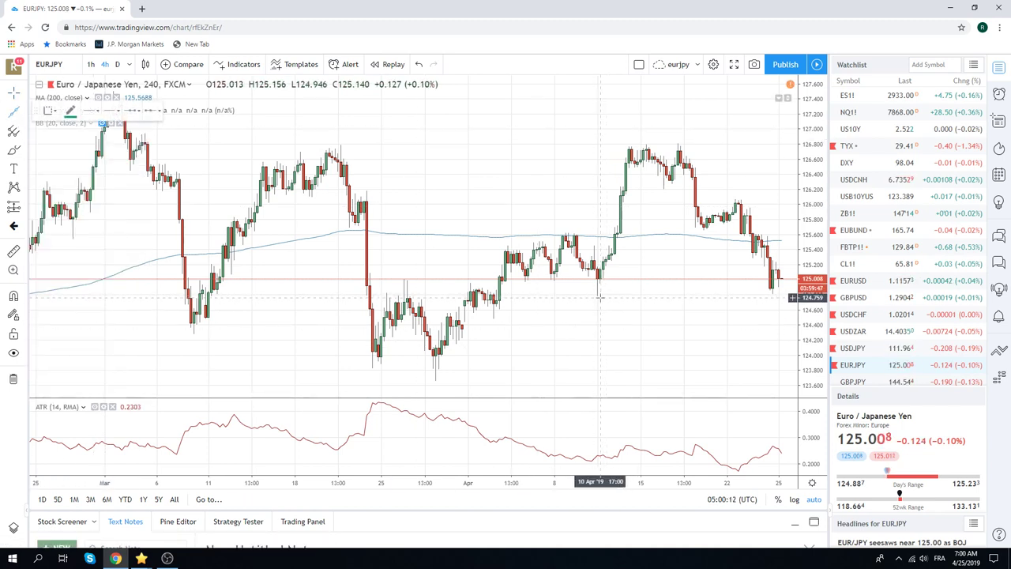
pyautogui.click(600, 297)
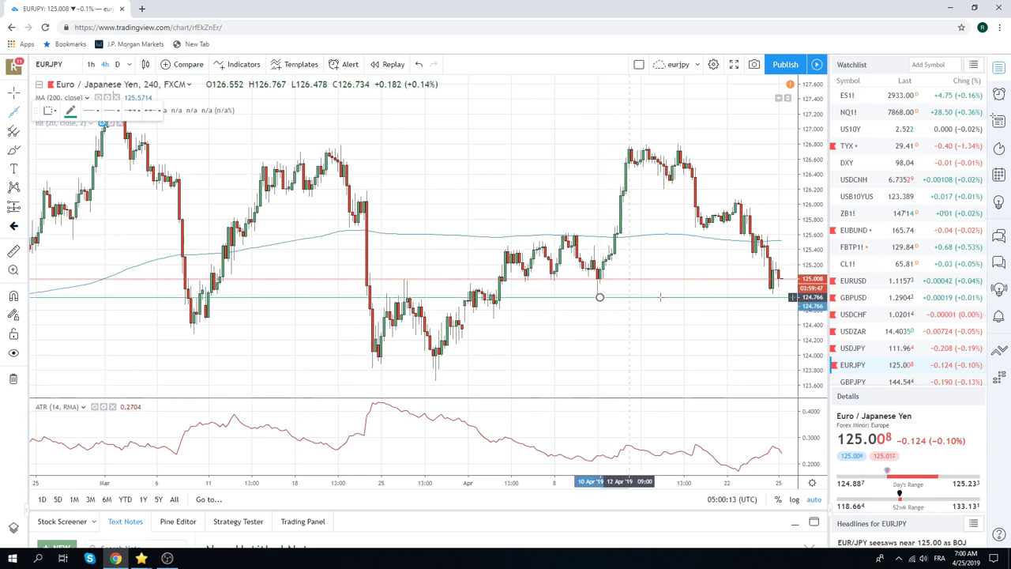
pyautogui.click(744, 294)
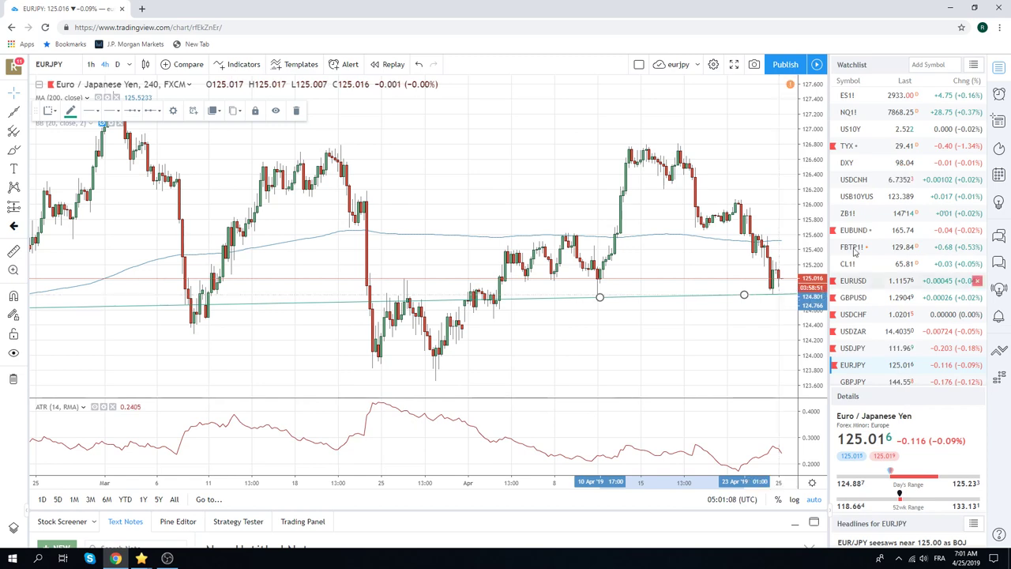
# Review ES1! on daily and hourly candles, back to daily, then load GBPUSD.
pyautogui.click(847, 96)
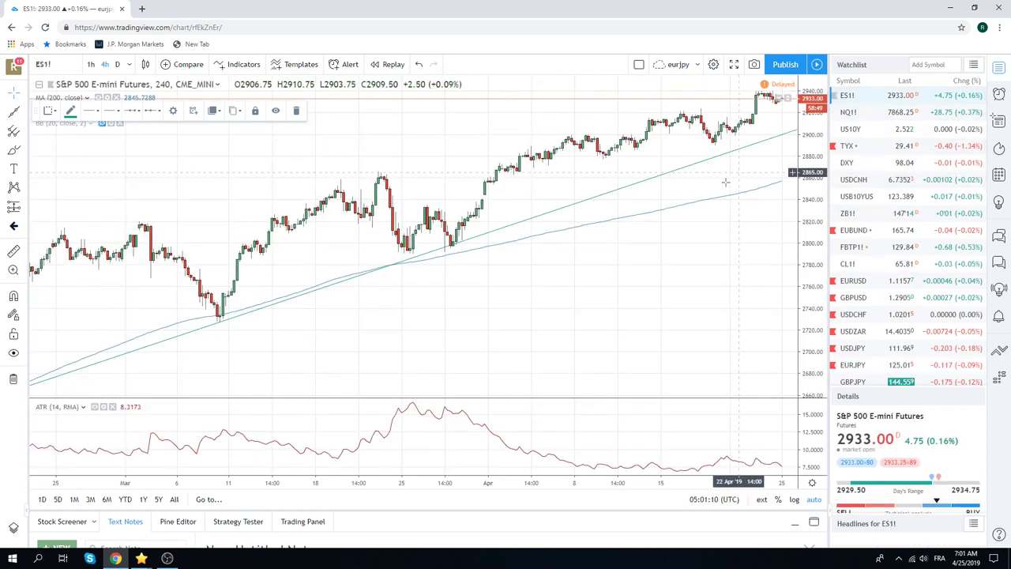
pyautogui.click(117, 64)
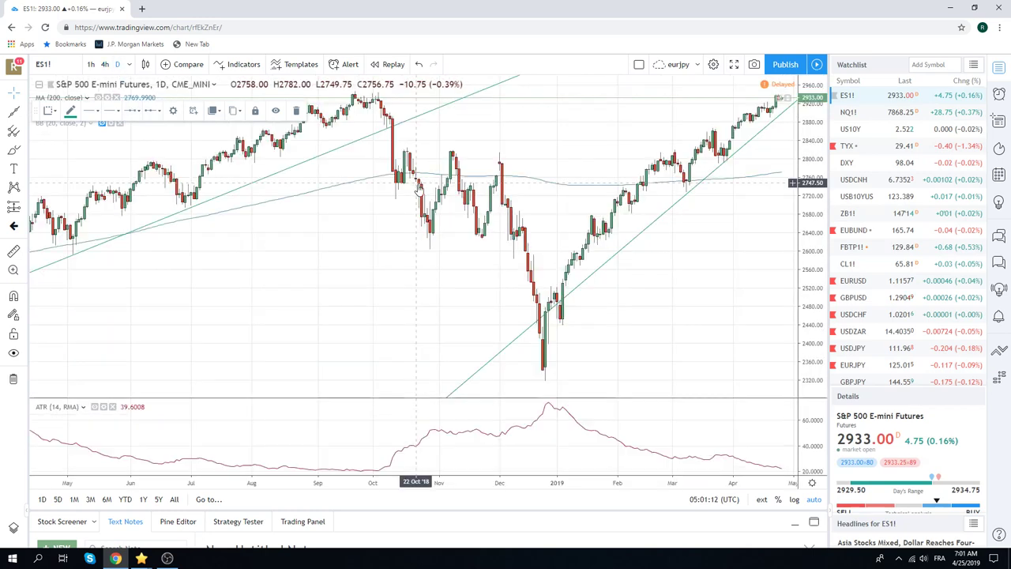
pyautogui.scroll(5, 514, 303)
pyautogui.scroll(-2, 595, 305)
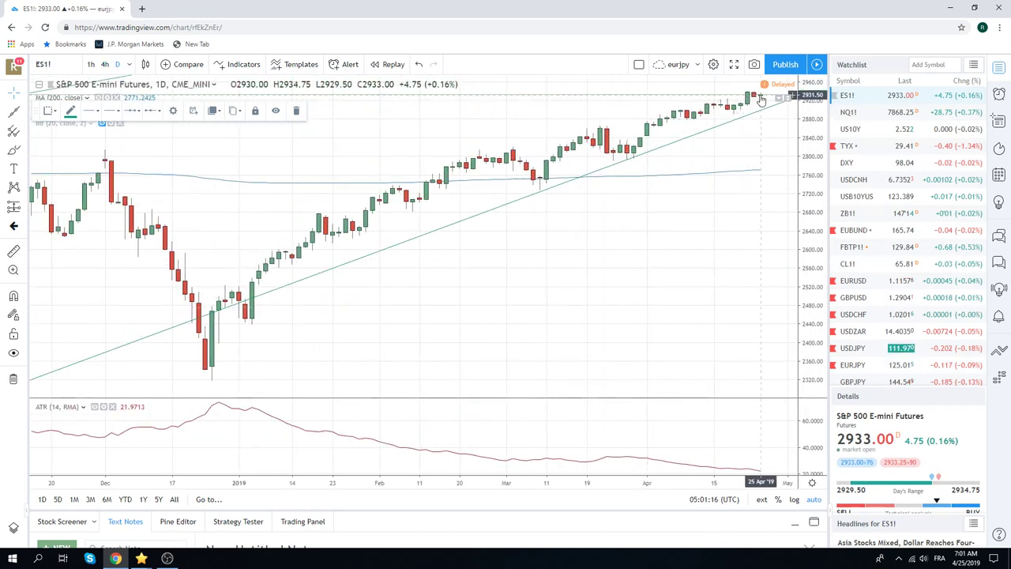
pyautogui.click(91, 64)
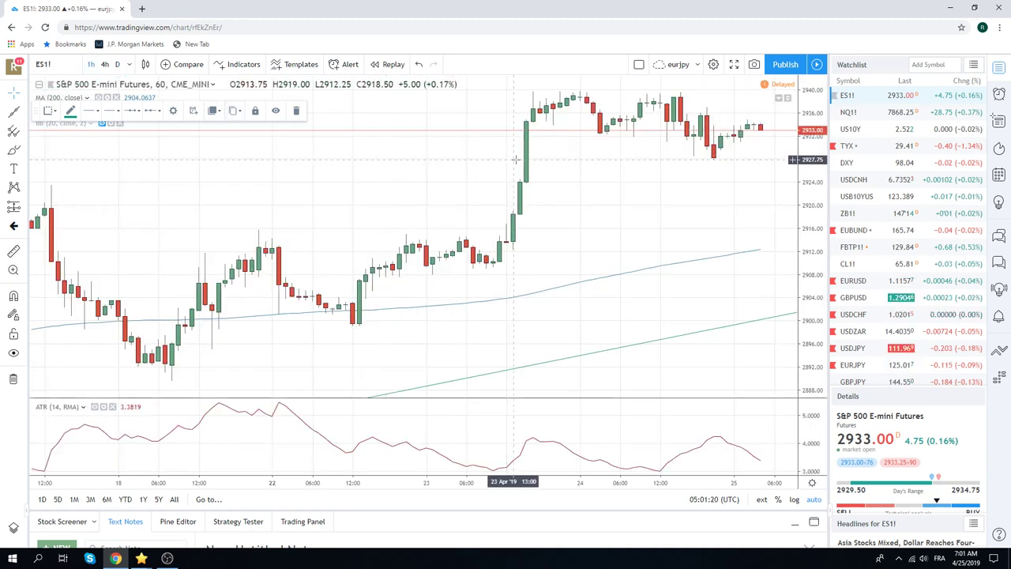
pyautogui.click(117, 64)
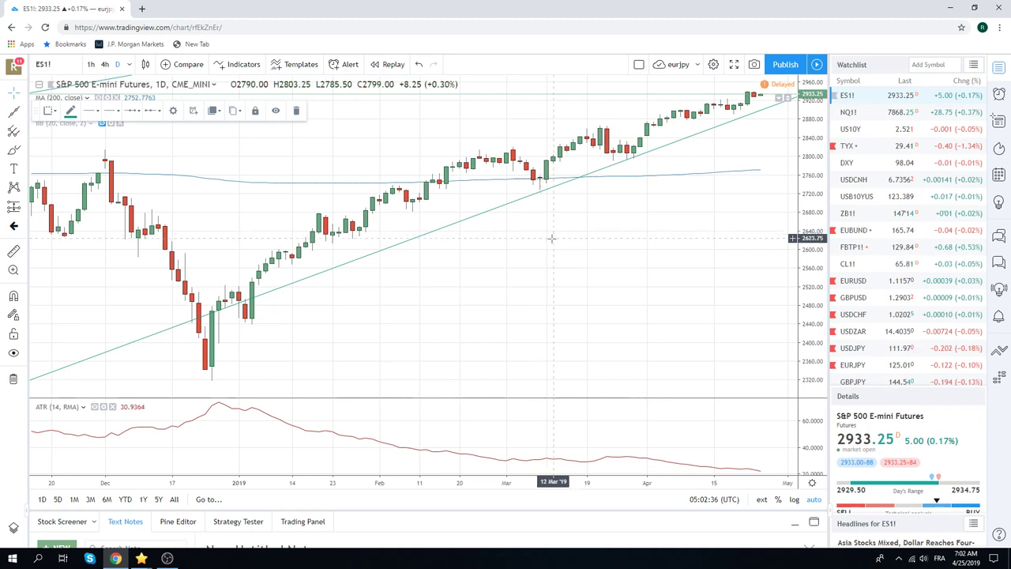
pyautogui.scroll(-1, 656, 215)
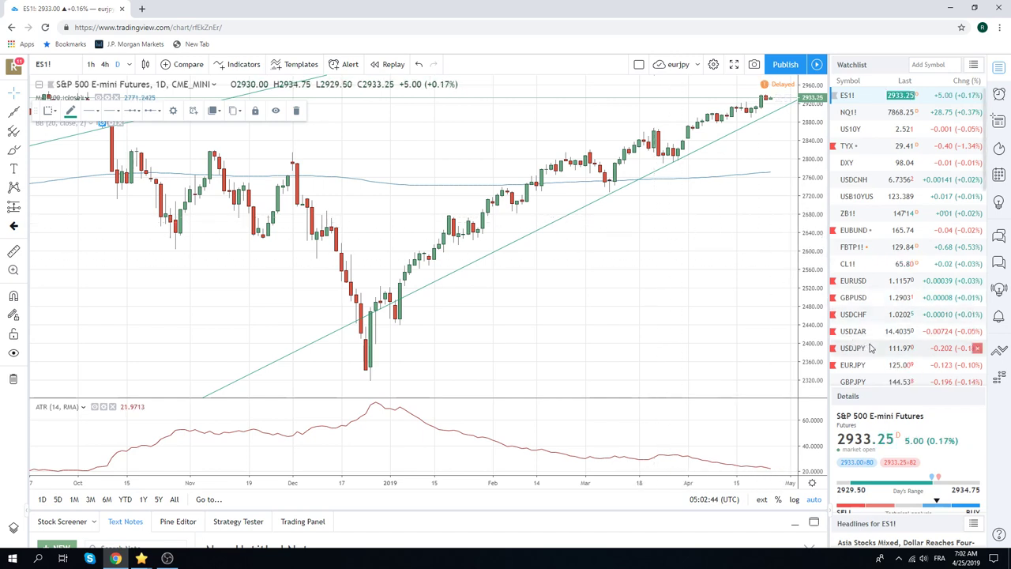
pyautogui.click(853, 297)
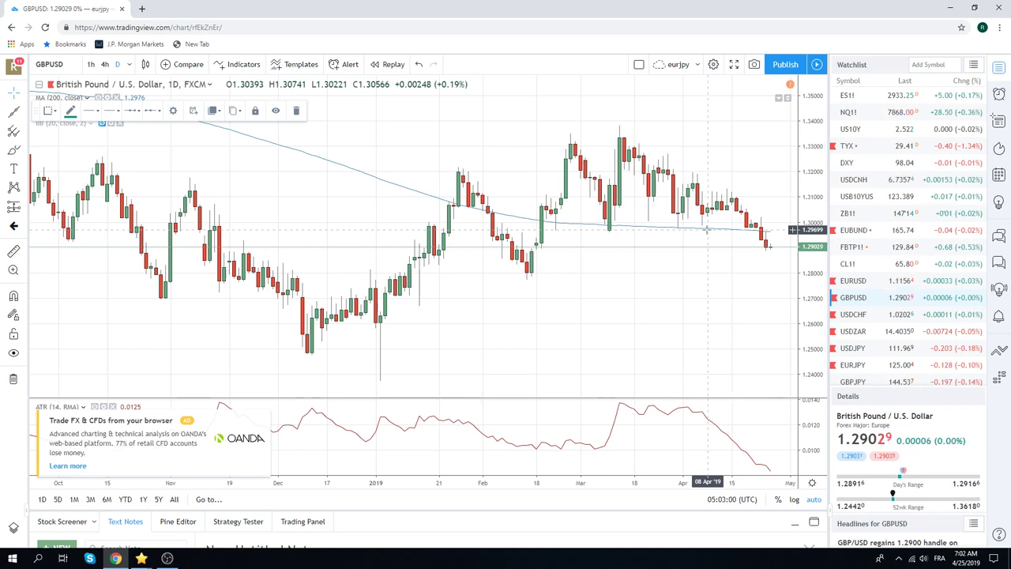
# Load USDJPY from the watchlist to show its daily chart with green trend lines.
pyautogui.click(843, 349)
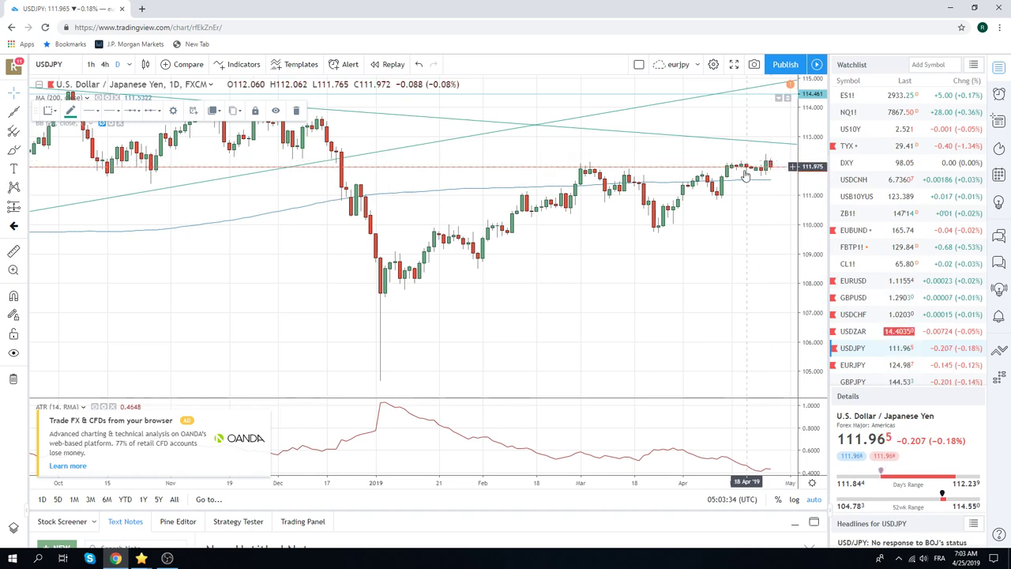
# Set USDJPY to the 1-week interval, zoom in, then load USDZAR from the watchlist.
pyautogui.click(130, 66)
pyautogui.click(180, 286)
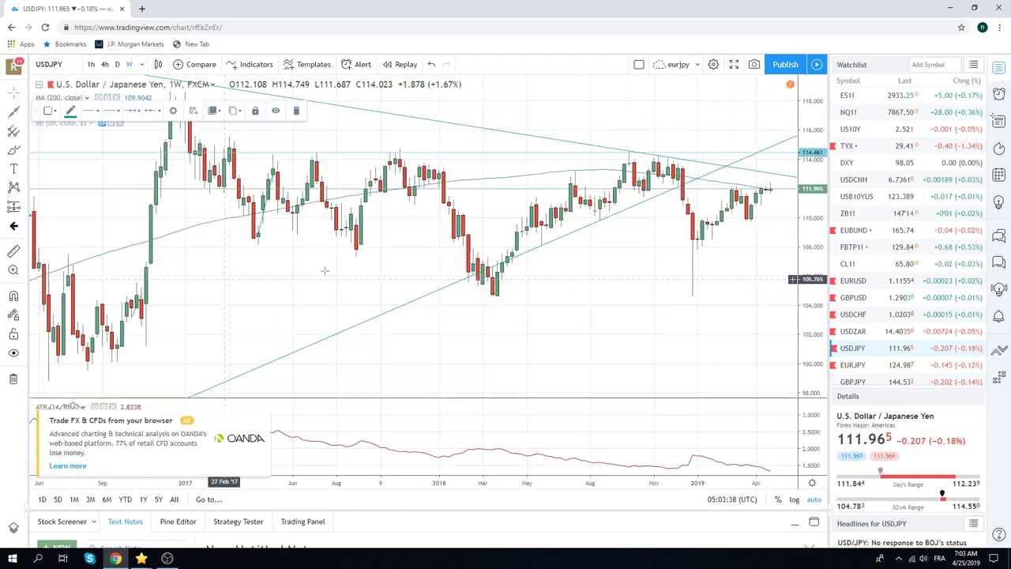
pyautogui.scroll(3, 471, 282)
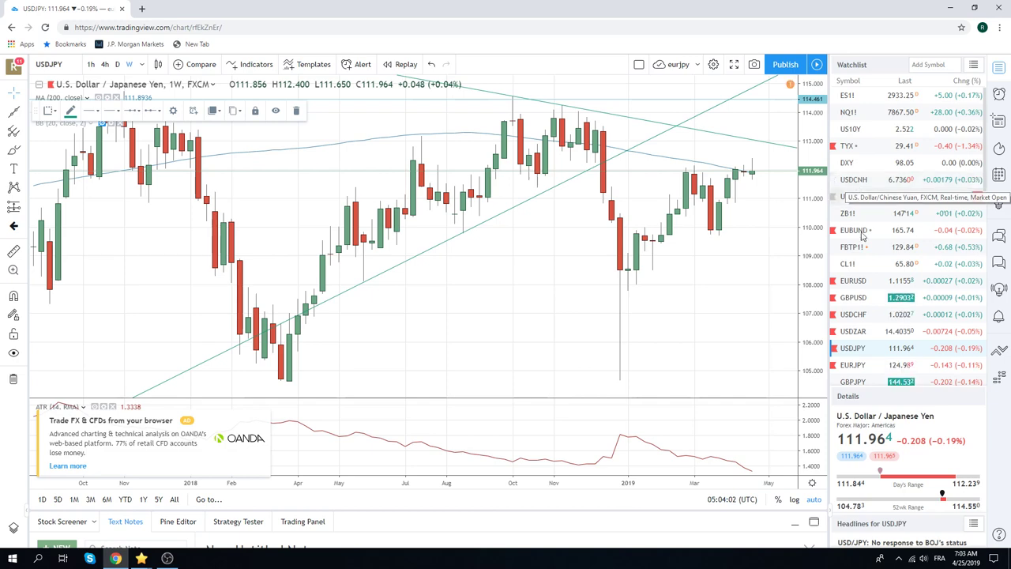
pyautogui.click(858, 331)
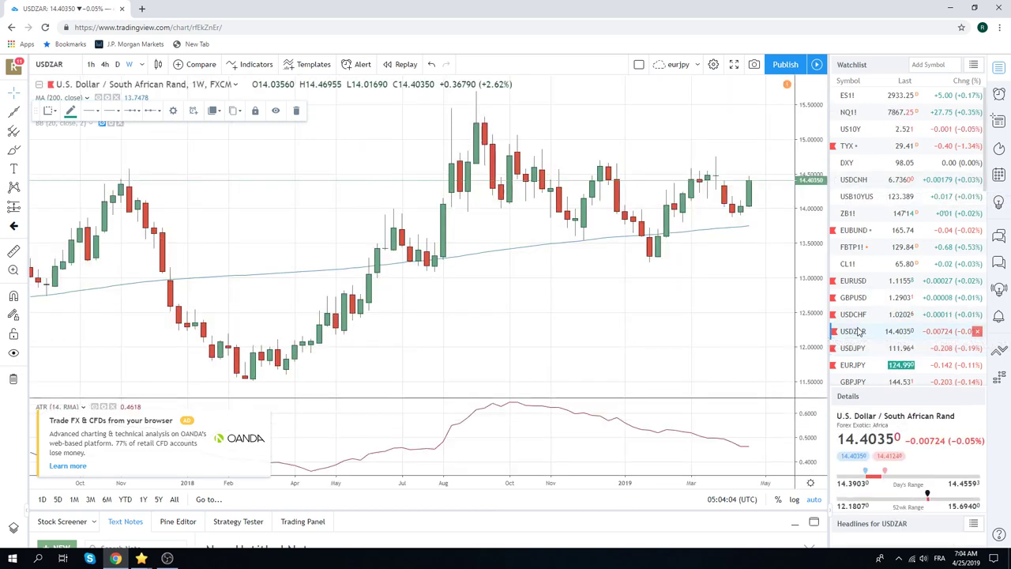
# Return USDZAR to daily (D) candles, then load FBTP1! from the watchlist.
pyautogui.click(117, 64)
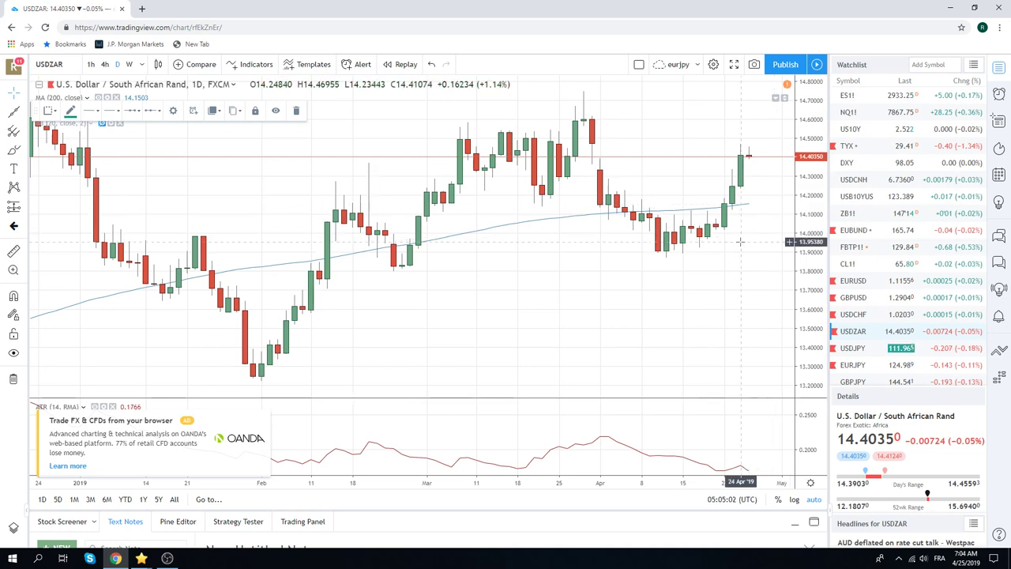
pyautogui.scroll(-1, 896, 261)
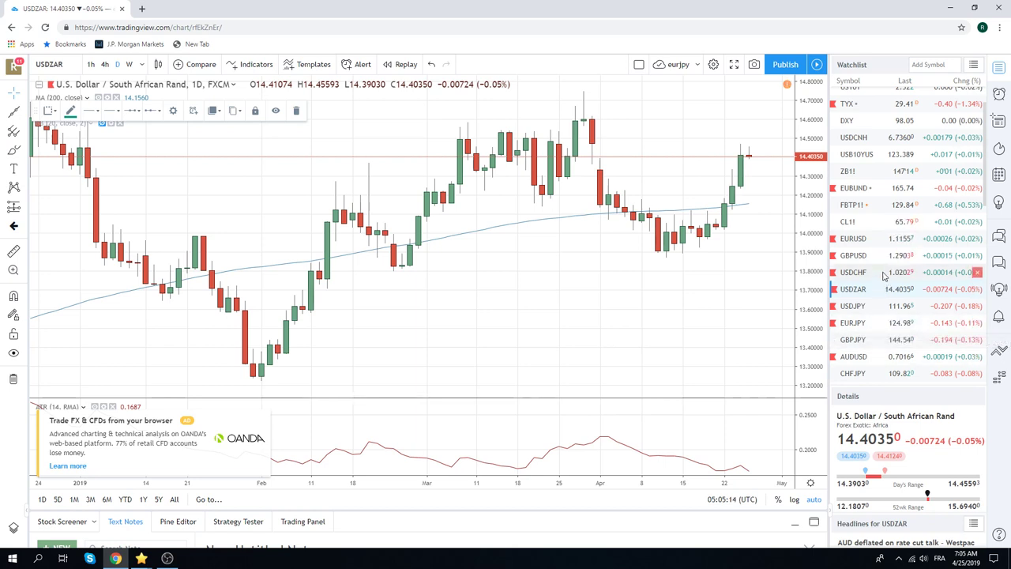
pyautogui.click(858, 207)
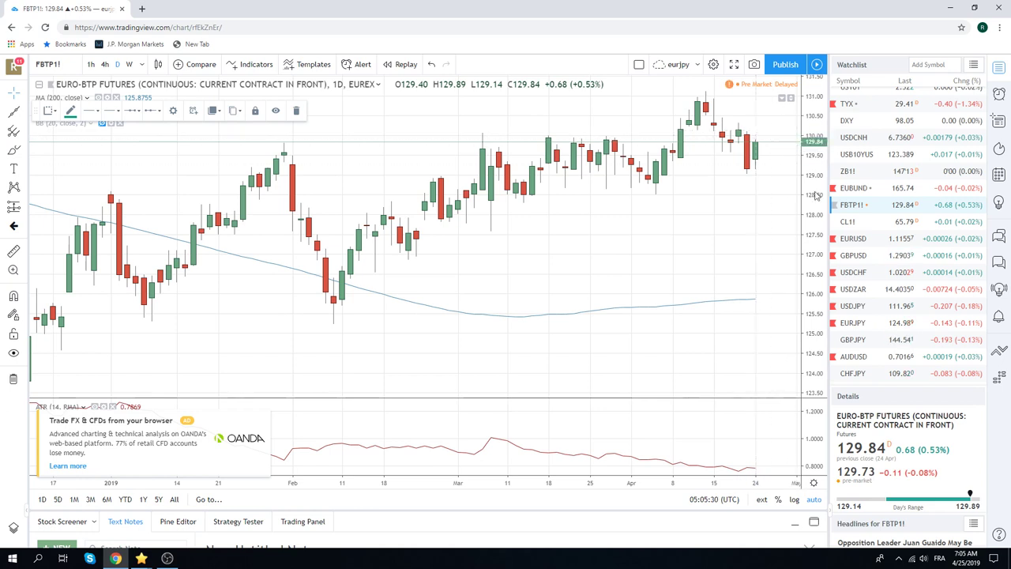
# Load EUBUND from the watchlist to show its daily chart and ascending trend line.
pyautogui.click(860, 188)
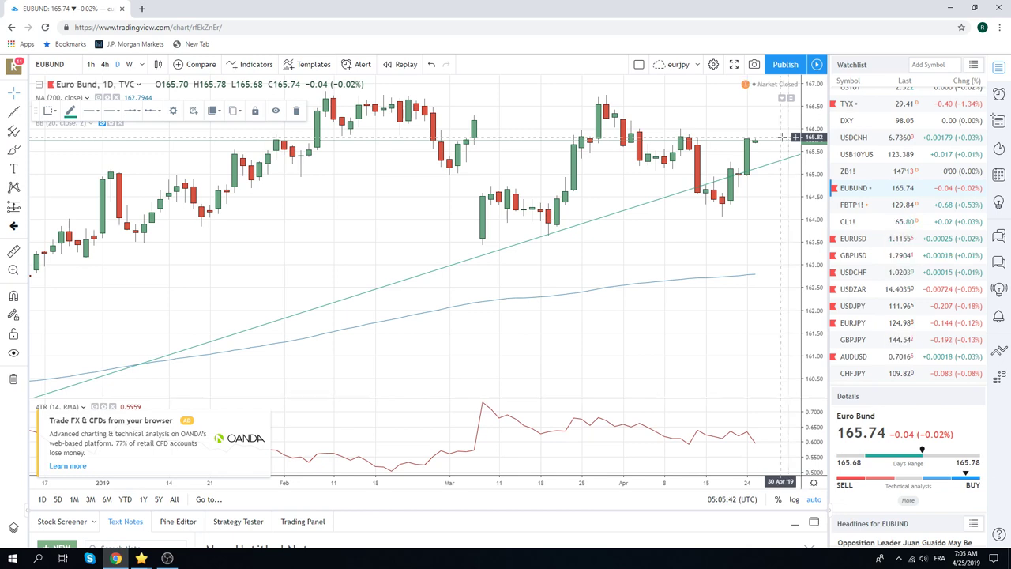
# Switch the chart to the CL1! Light Crude Oil Futures daily chart.
pyautogui.click(853, 227)
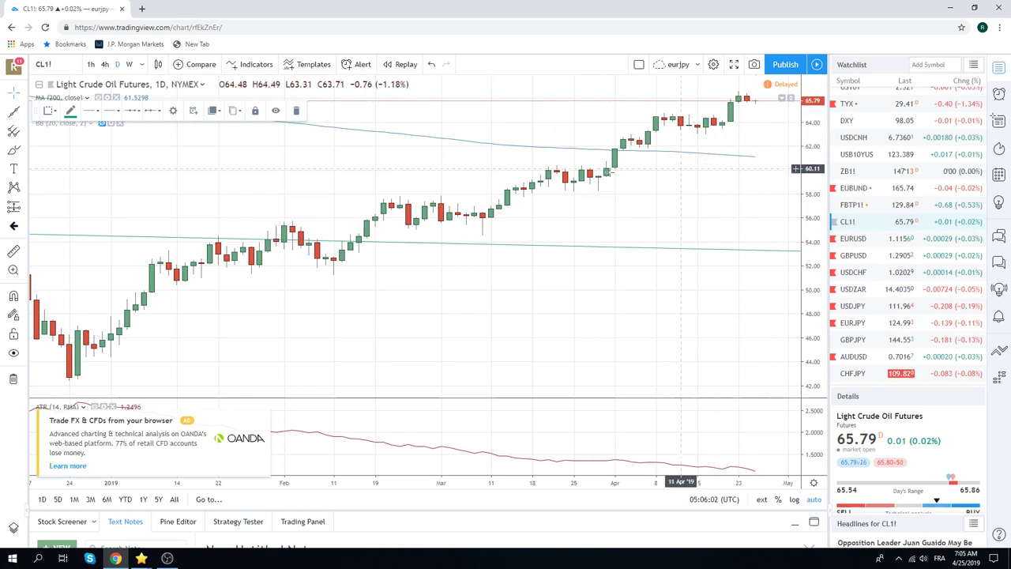
# View crude oil on 4h candles, then switch to the GC1! Gold Futures chart.
pyautogui.click(104, 64)
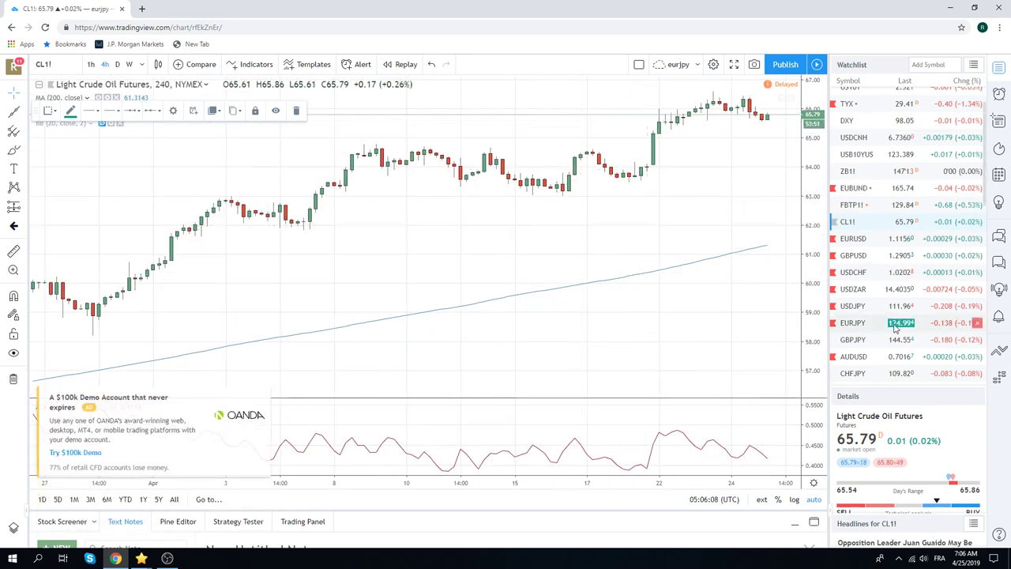
pyautogui.scroll(-4, 895, 290)
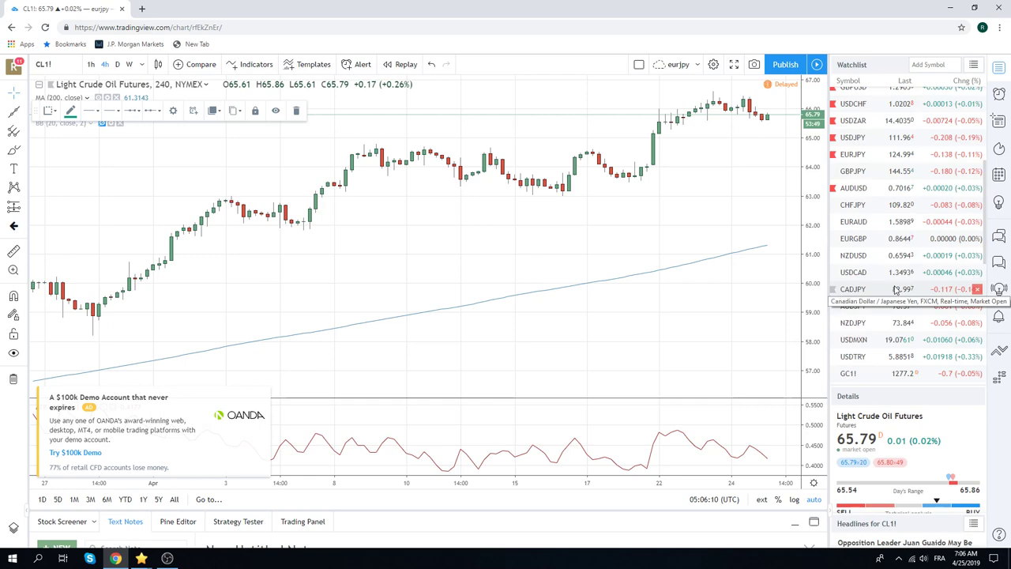
pyautogui.click(853, 374)
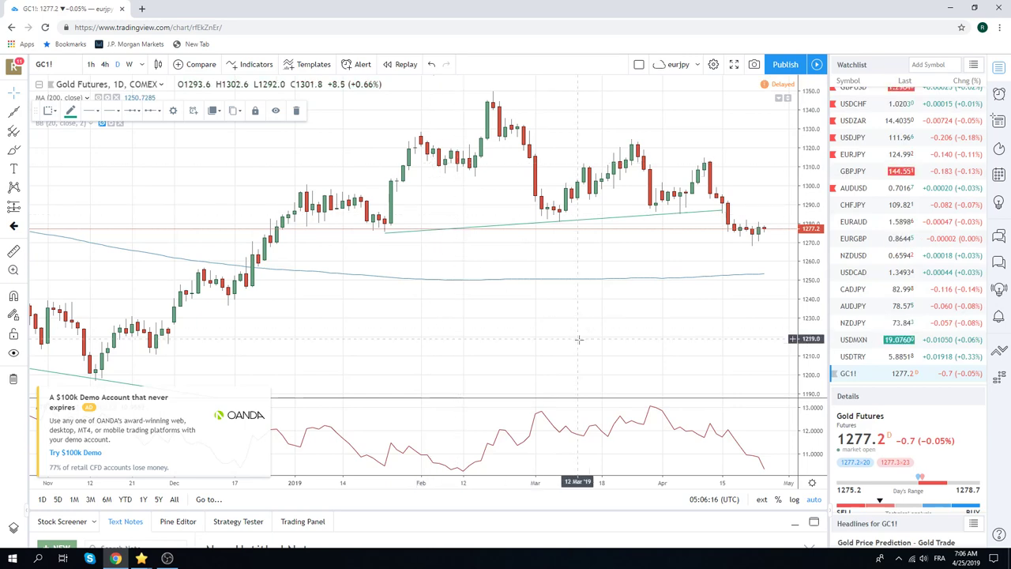
pyautogui.scroll(-2, 579, 339)
pyautogui.scroll(-1, 630, 237)
pyautogui.scroll(1, 630, 237)
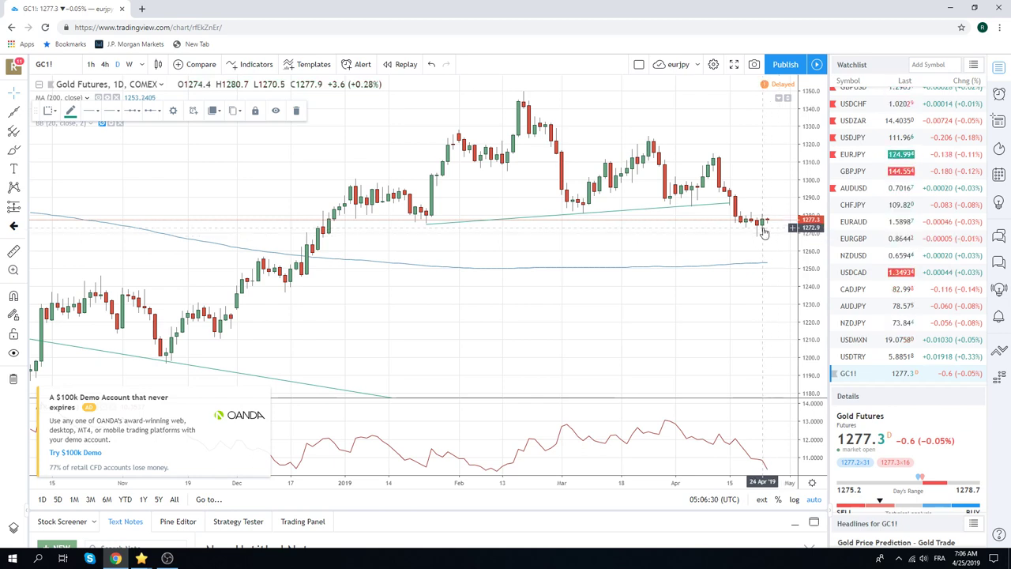
pyautogui.scroll(1, 849, 241)
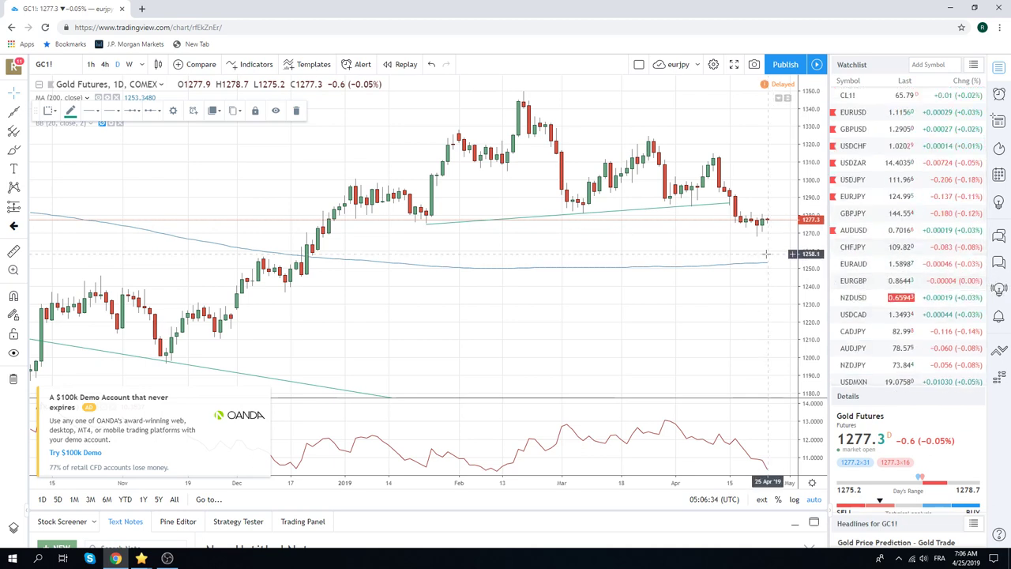
pyautogui.scroll(3, 892, 294)
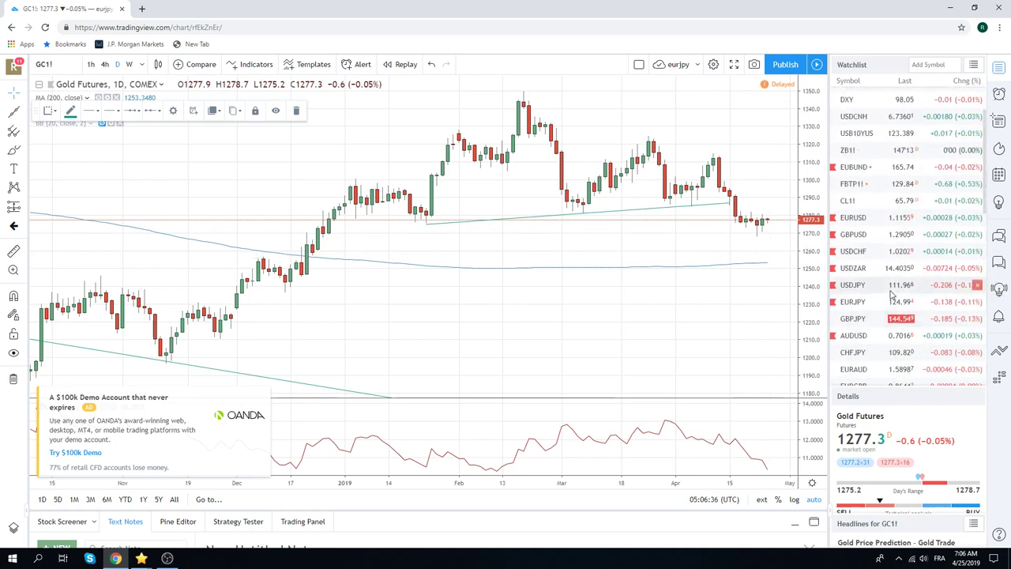